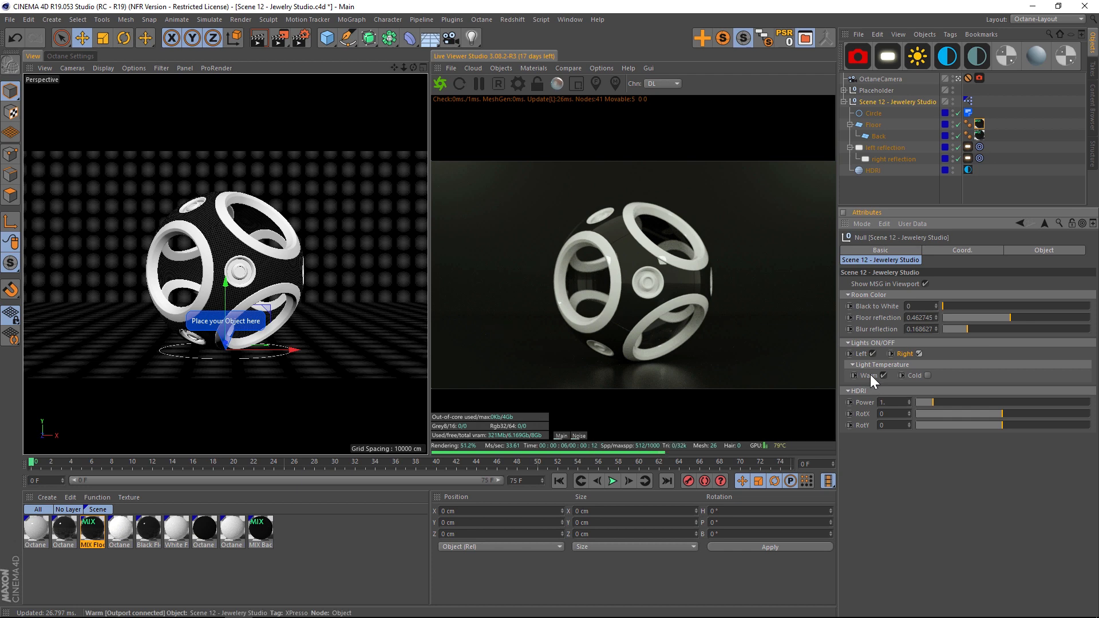
Try the Cold light temperature on the Jewelry Studio lights, return to Warm, and raise the HDRI power
click(926, 376)
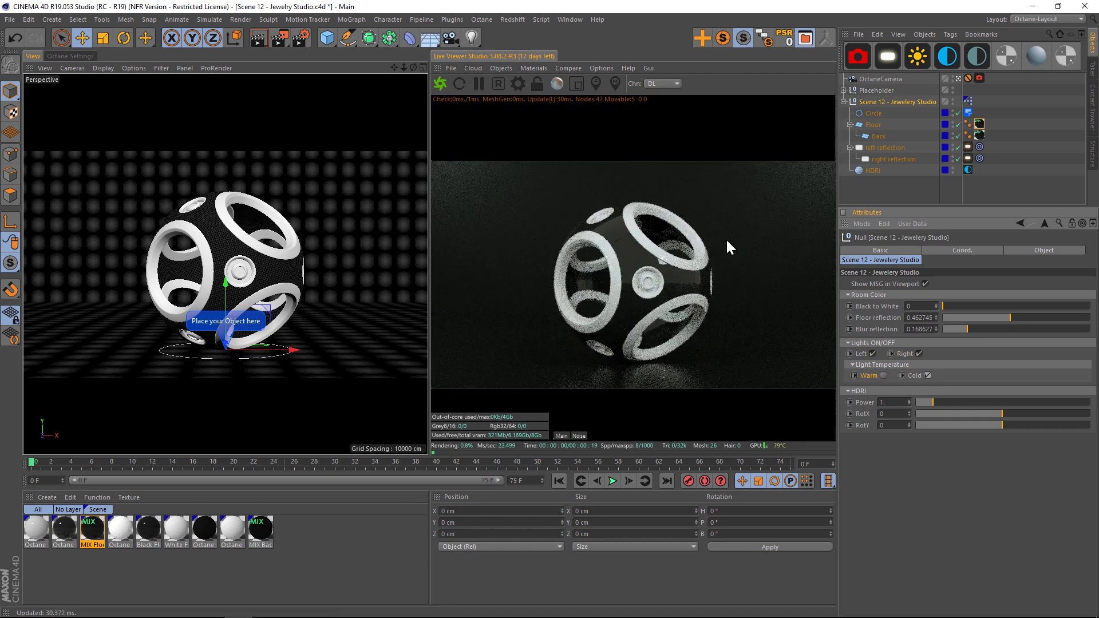
click(928, 375)
click(884, 376)
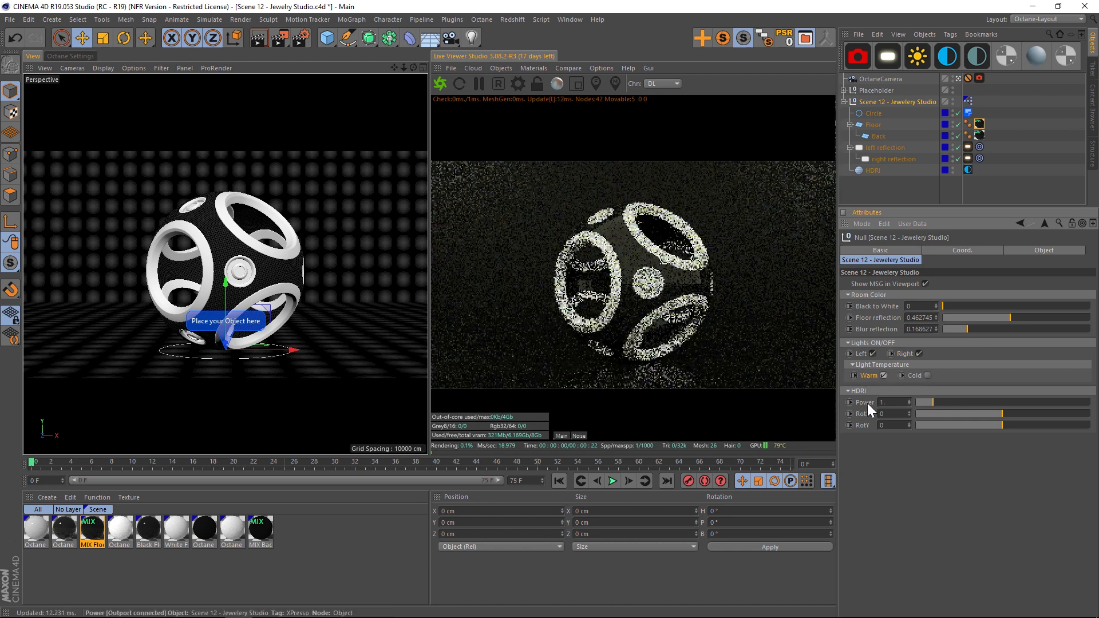
drag(933, 402, 1023, 403)
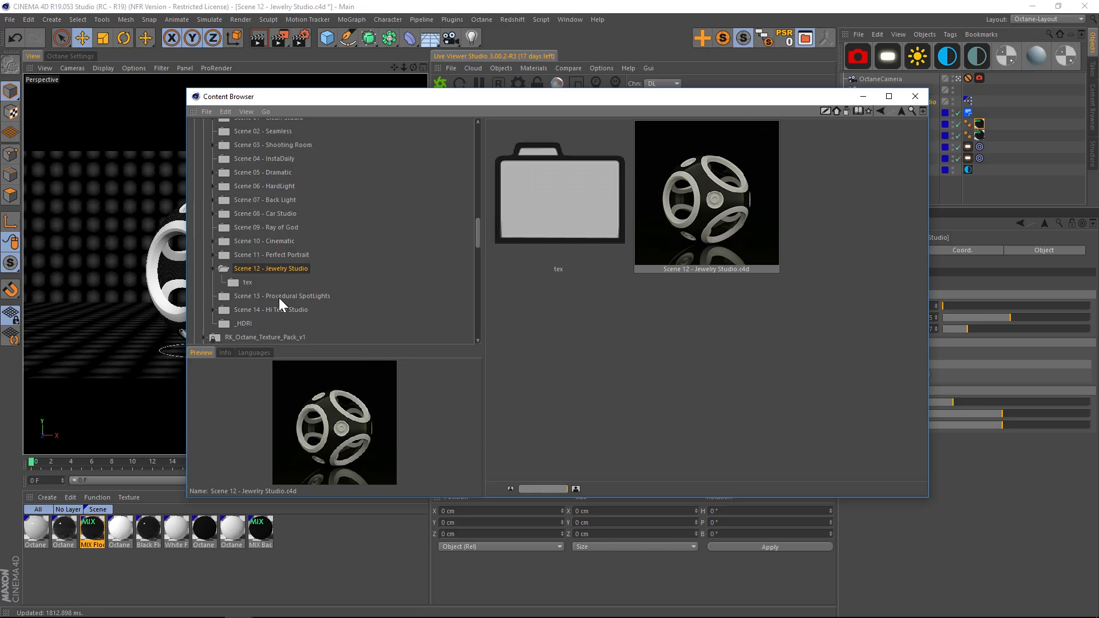
Open Scene 13 - Procedural SpotLights from the content library and reveal the Scene 13 layer's objects in the object manager
click(279, 297)
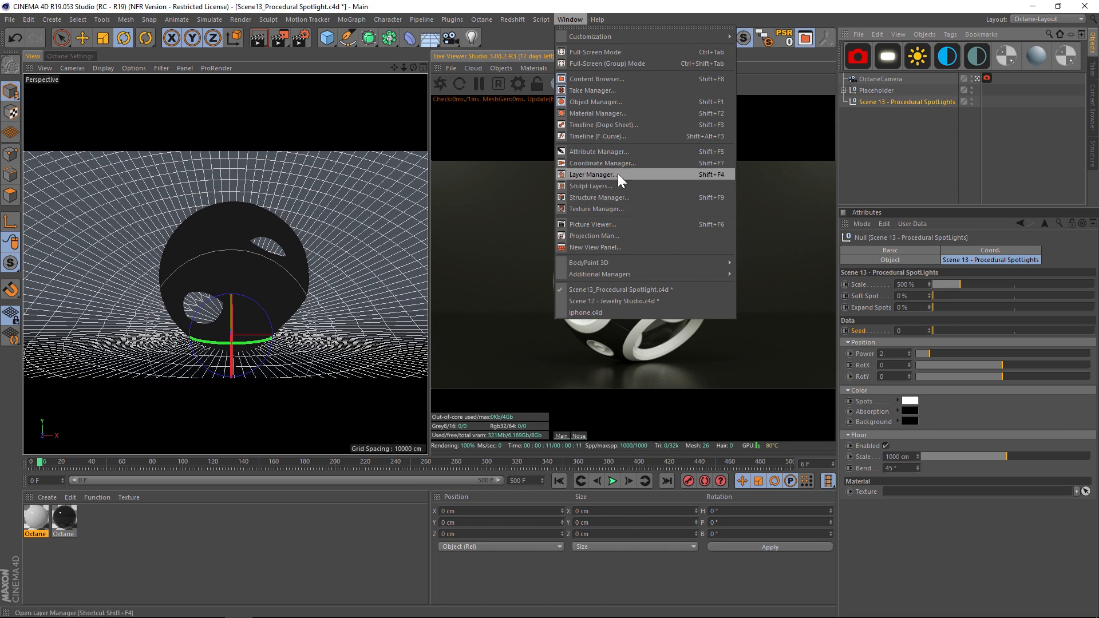
click(617, 173)
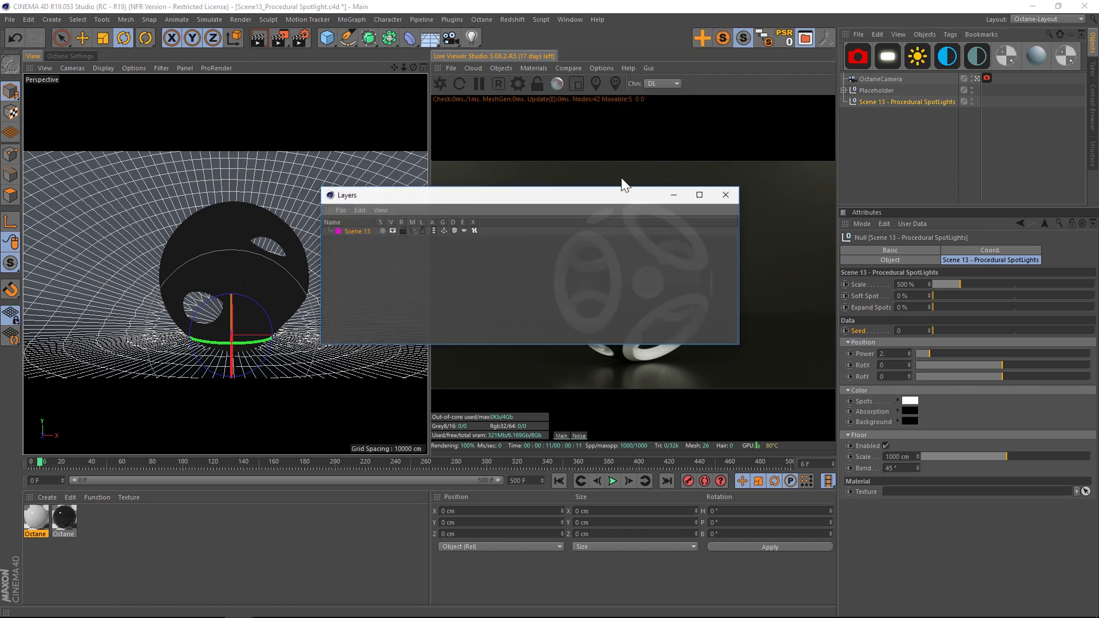
click(414, 231)
click(414, 228)
click(414, 230)
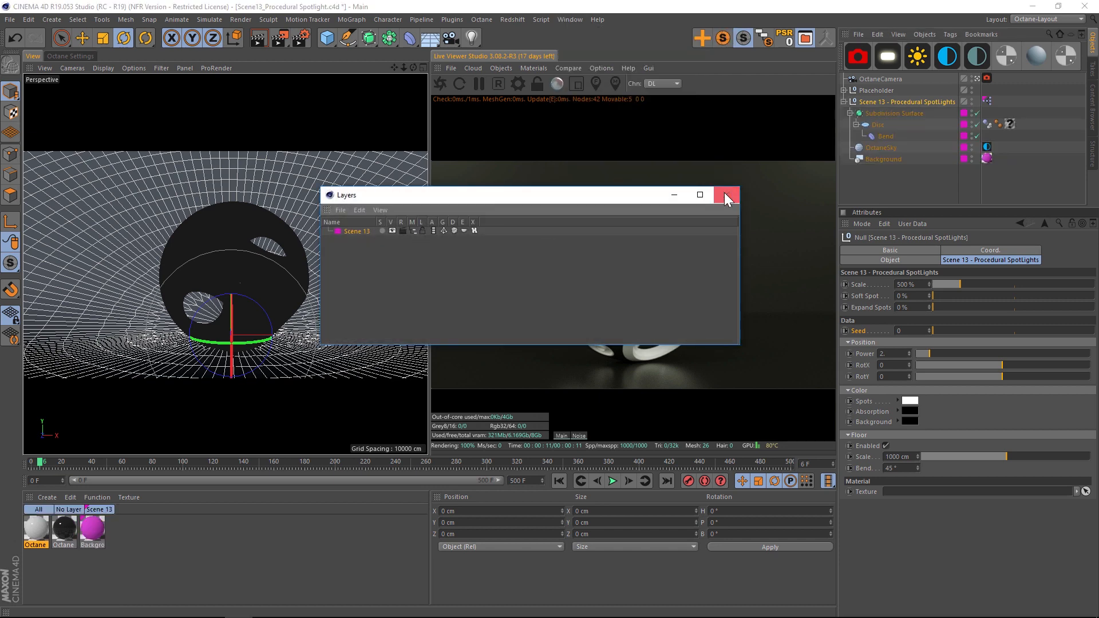
click(726, 195)
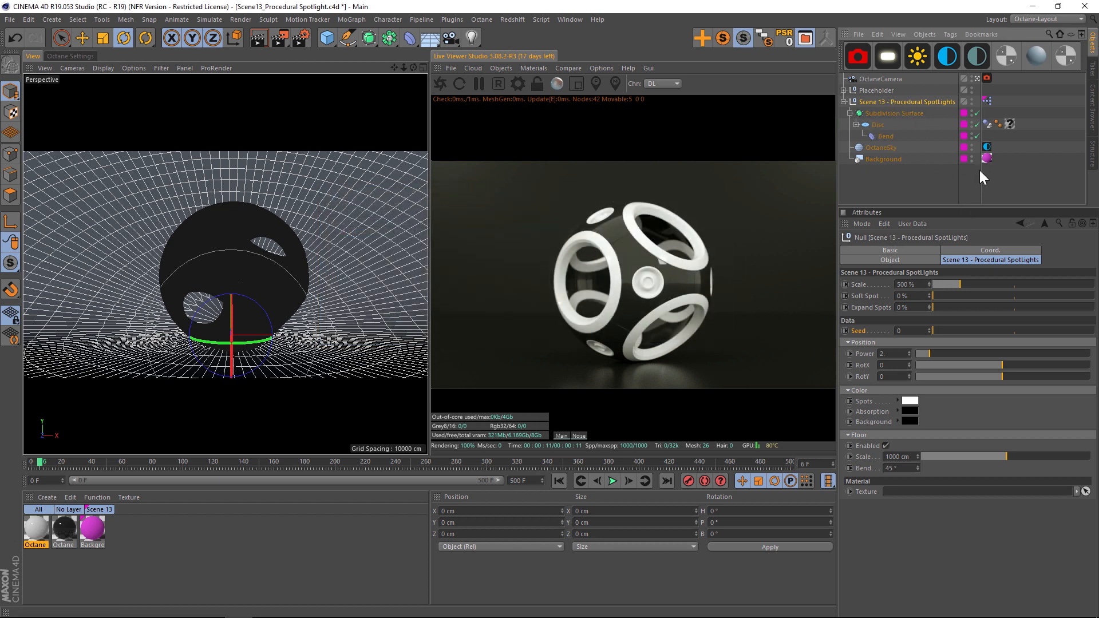
Examine the noise texture in the OctaneSky environment tag and return to the Procedural SpotLights settings
click(891, 148)
click(987, 147)
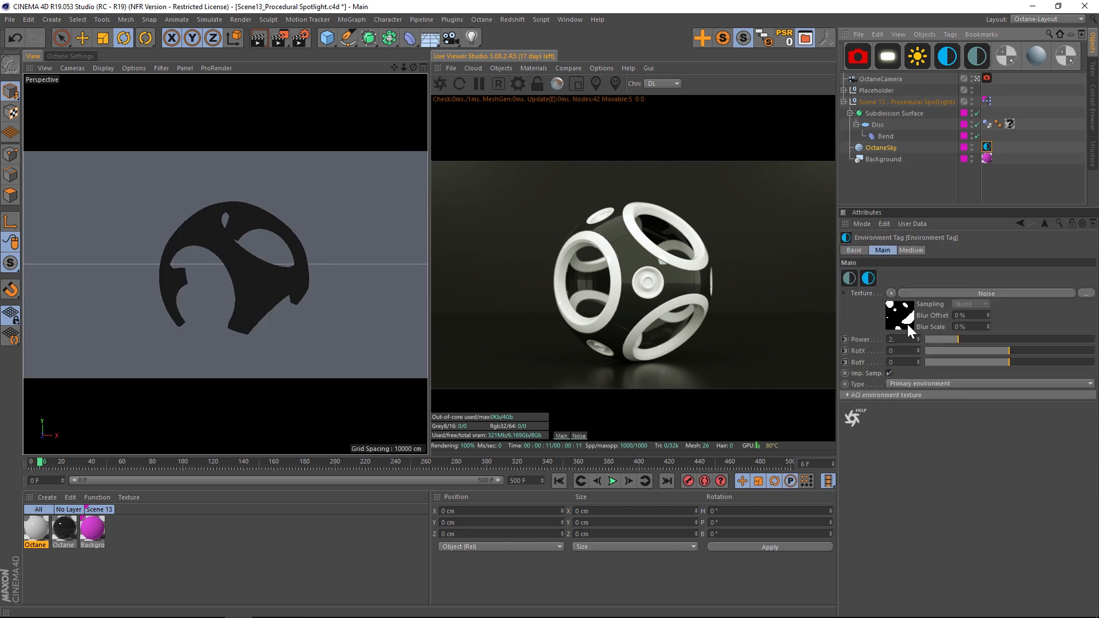
click(905, 102)
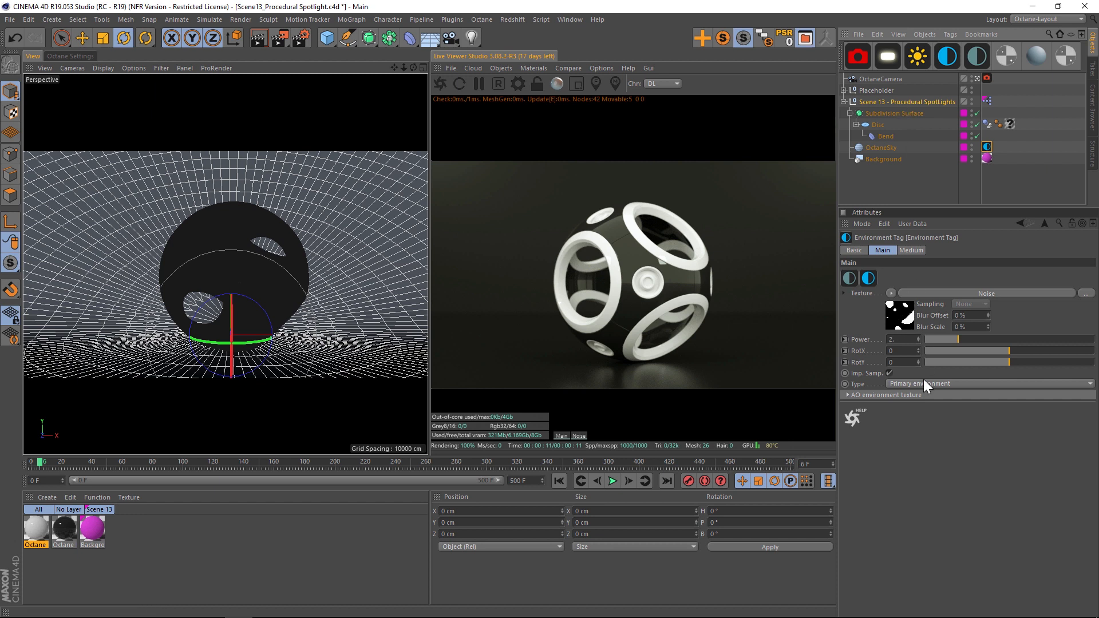
click(915, 101)
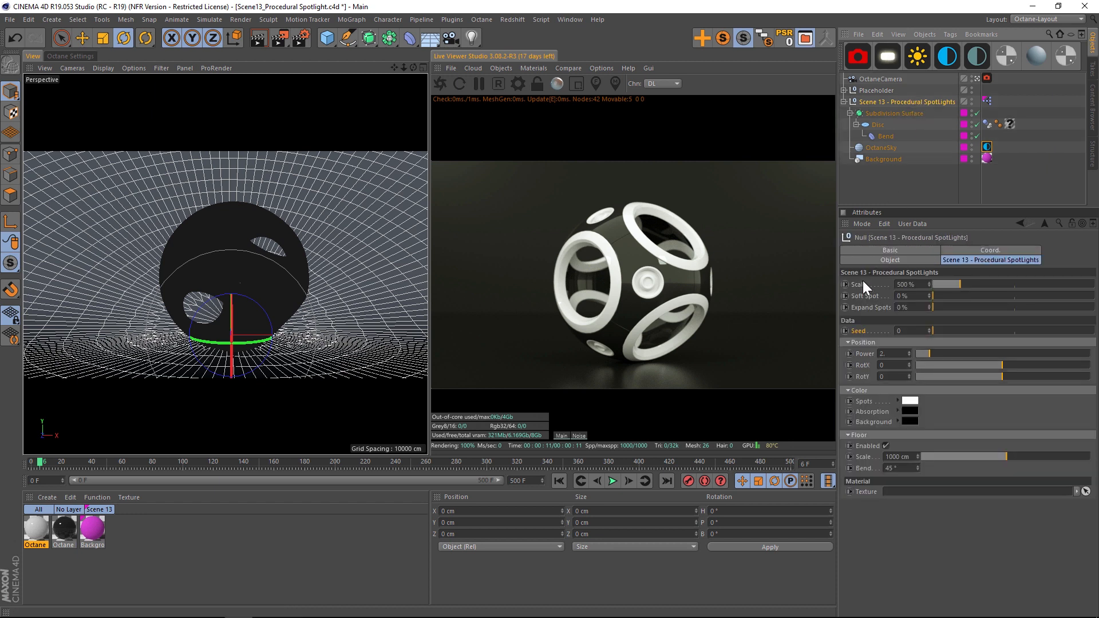
Set the Scale of the procedural spotlights to about 1710%
click(861, 285)
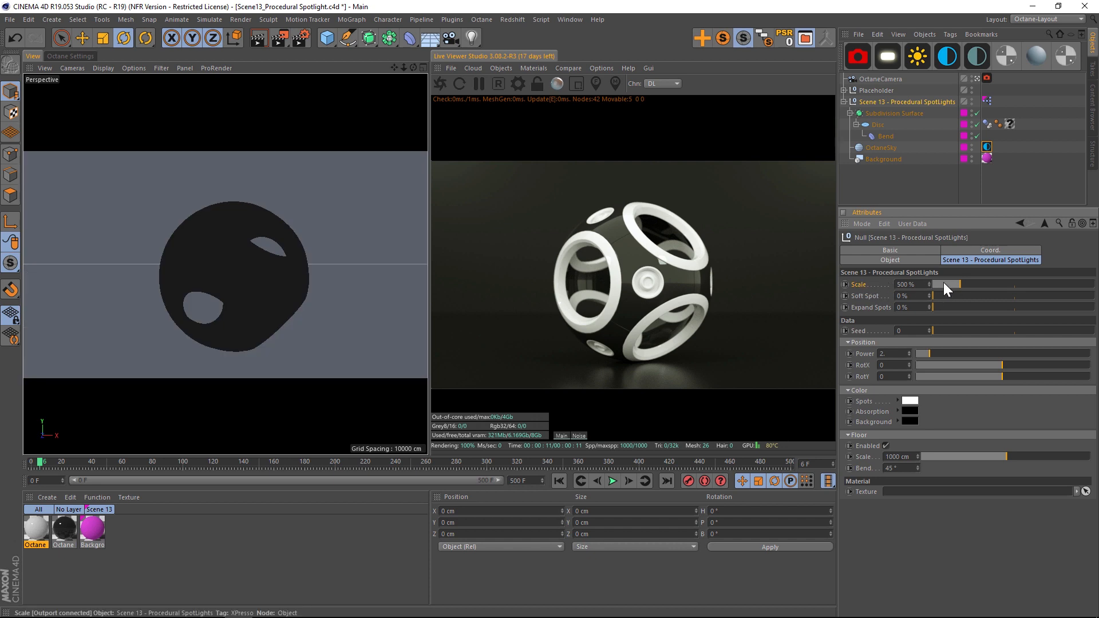
click(987, 146)
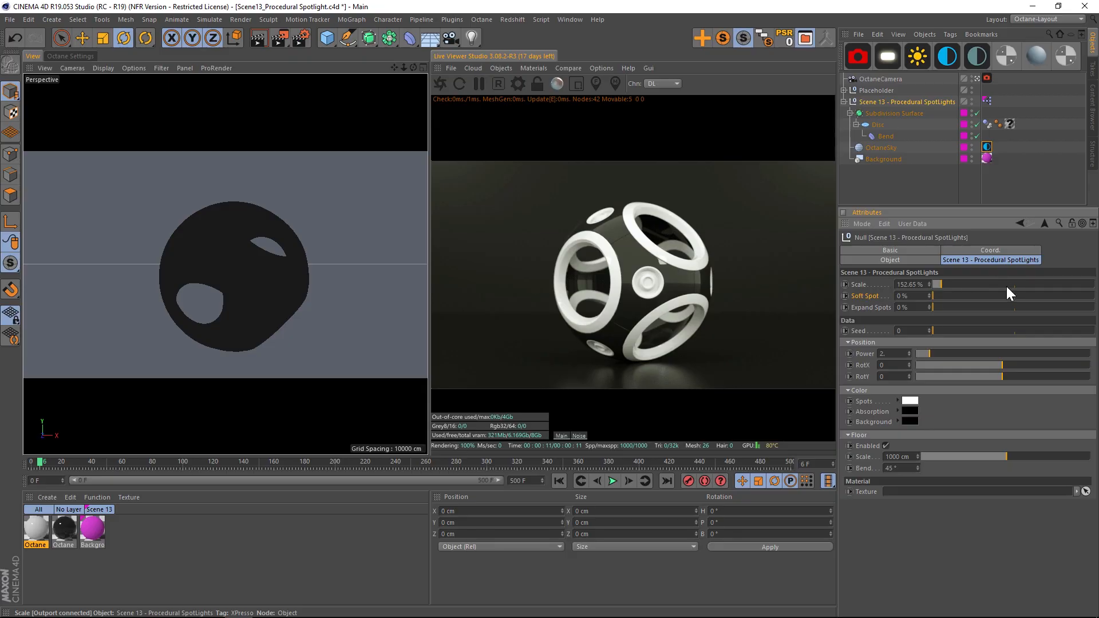
drag(1006, 285, 1026, 285)
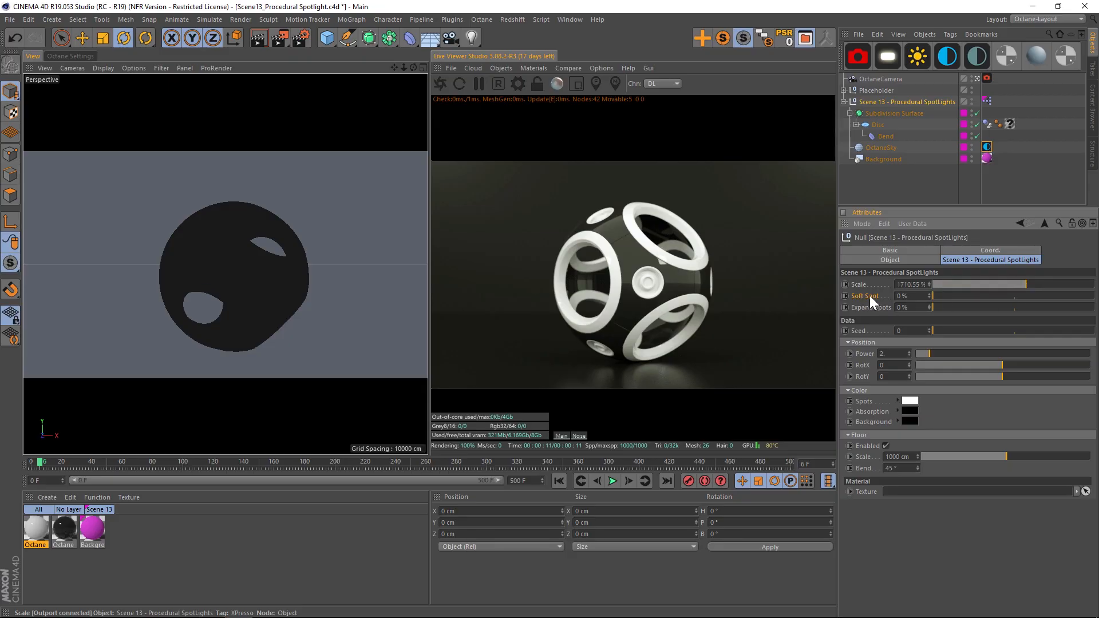
Set the spotlights' Soft Spot to 42% and check the noise texture preview in the sky's environment tag
drag(972, 298, 1001, 296)
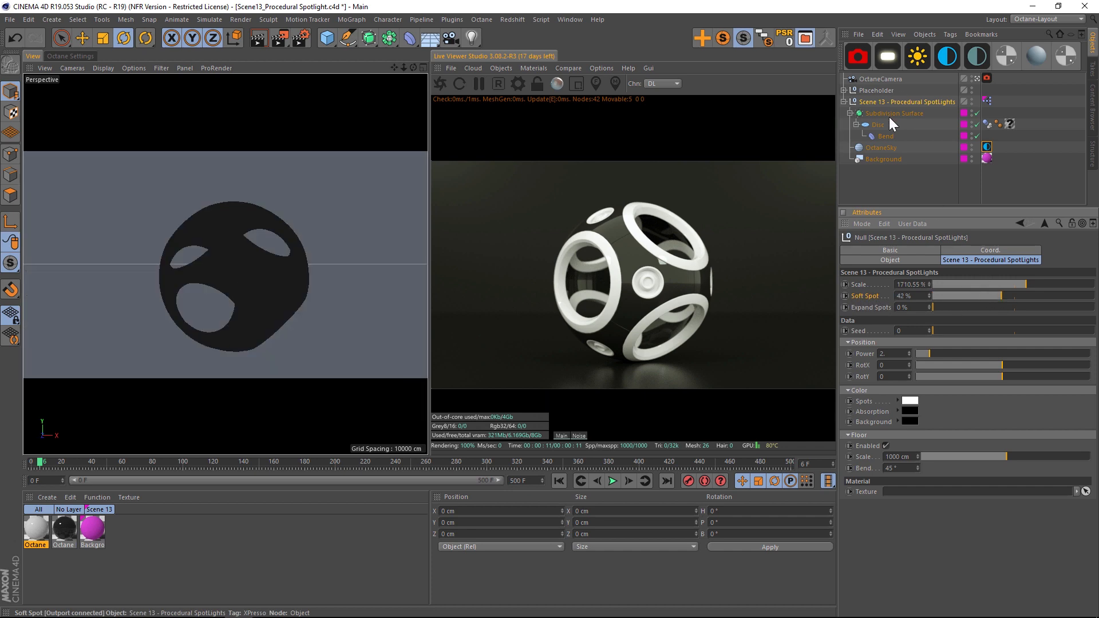
click(987, 147)
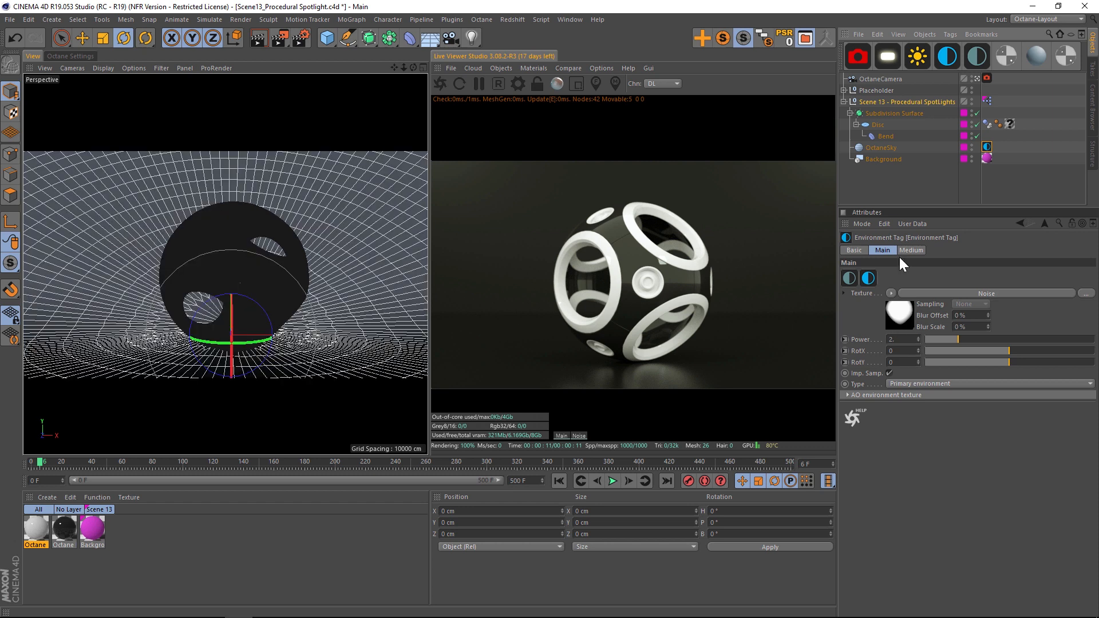
click(900, 104)
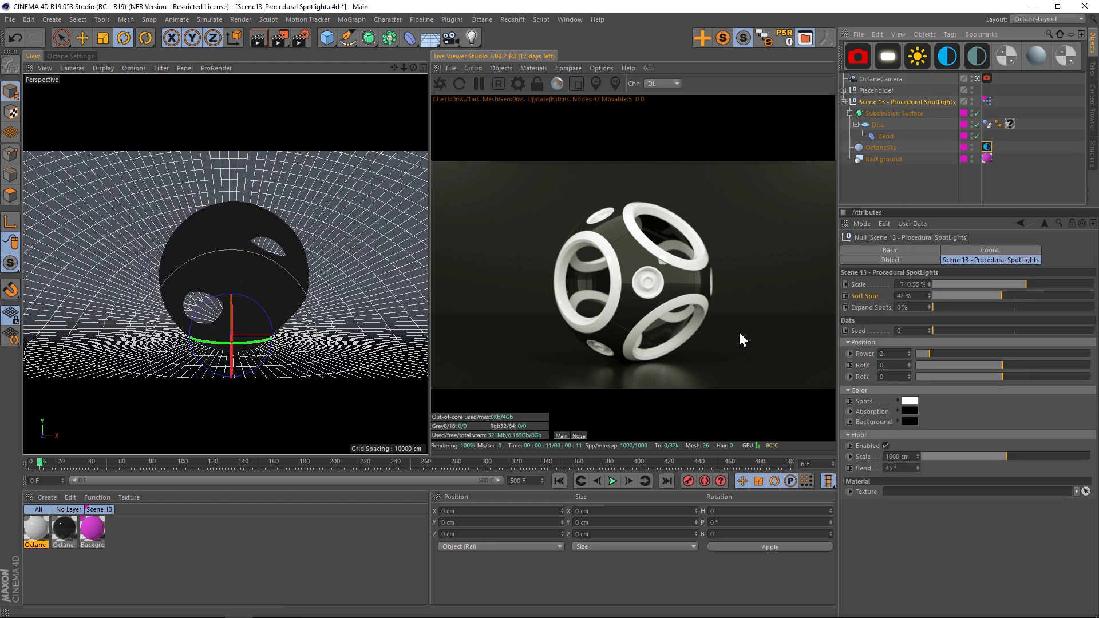
Set Expand Spots to 57% and check how the sky's noise texture preview looks
click(871, 308)
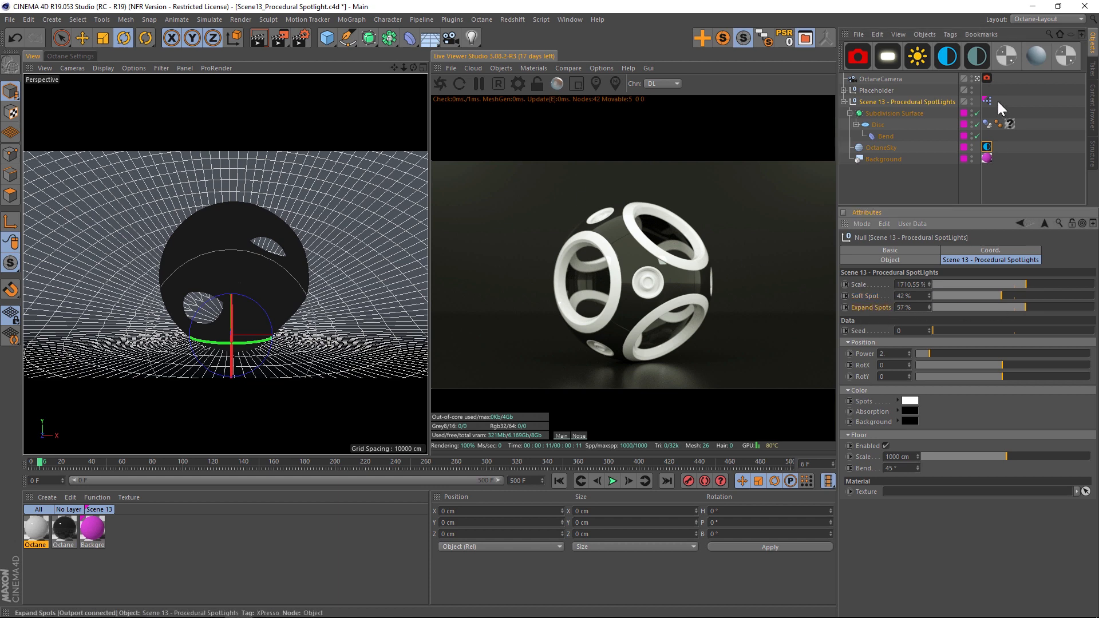
click(987, 147)
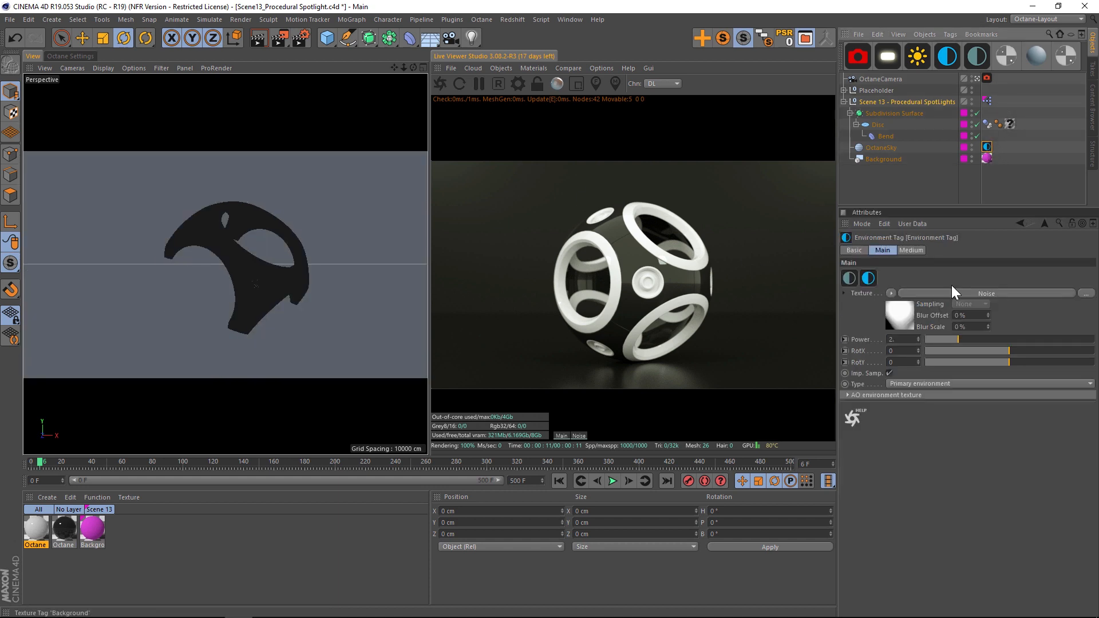
click(901, 104)
Change the Spots colour to light green and check the sky's environment tag
click(864, 330)
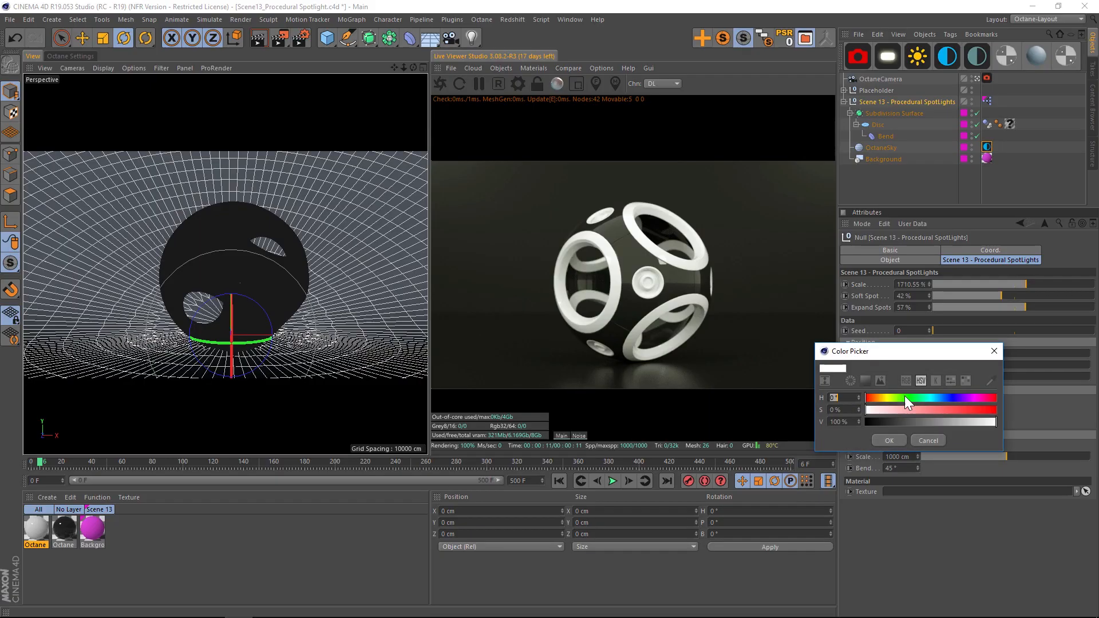
click(892, 439)
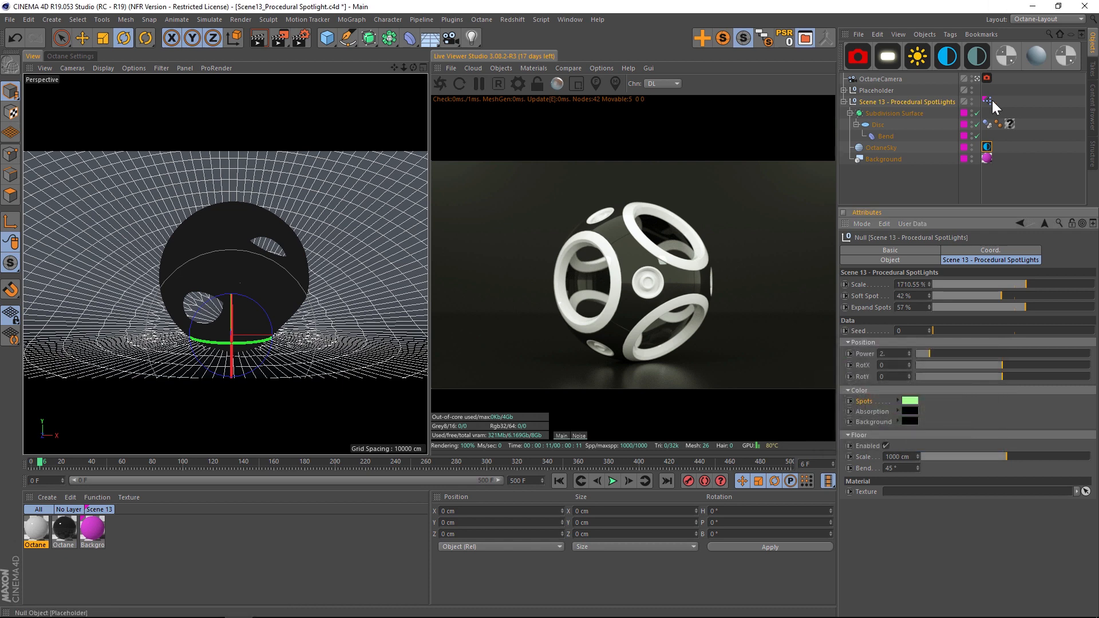
click(987, 148)
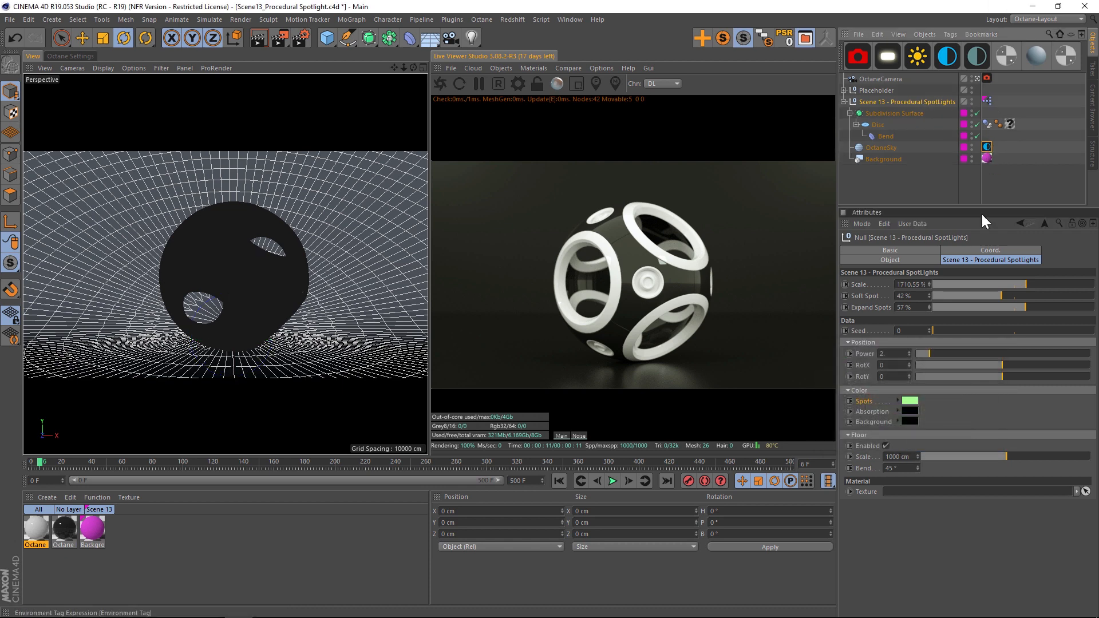
click(909, 101)
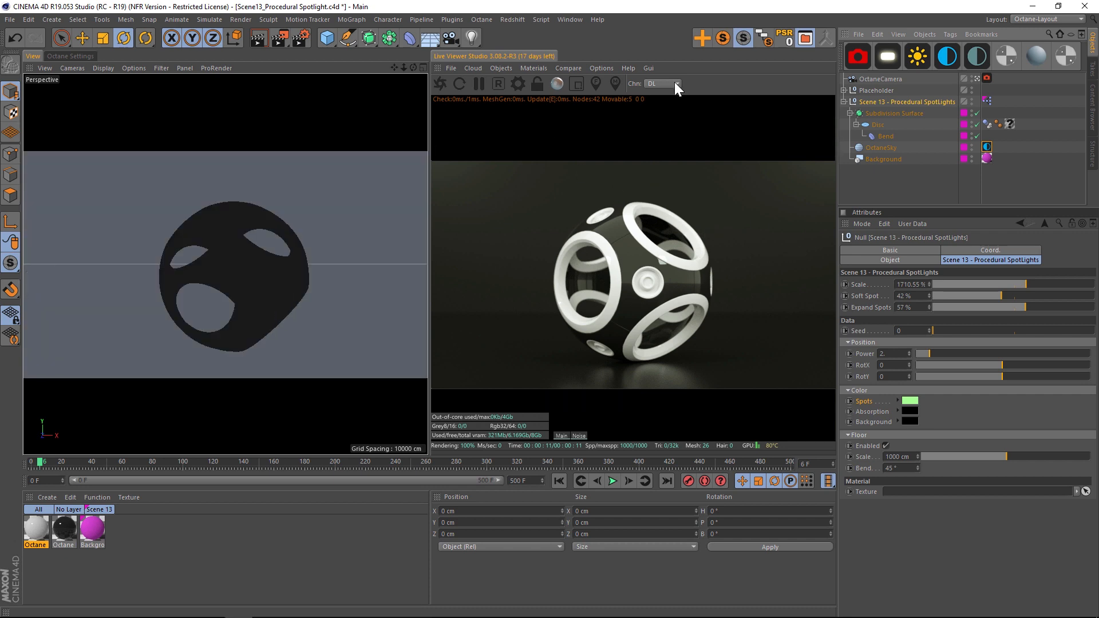
Switch to the iphone.c4d document and show the settings of the Scene 14 - Hi Tech Studio null
click(570, 20)
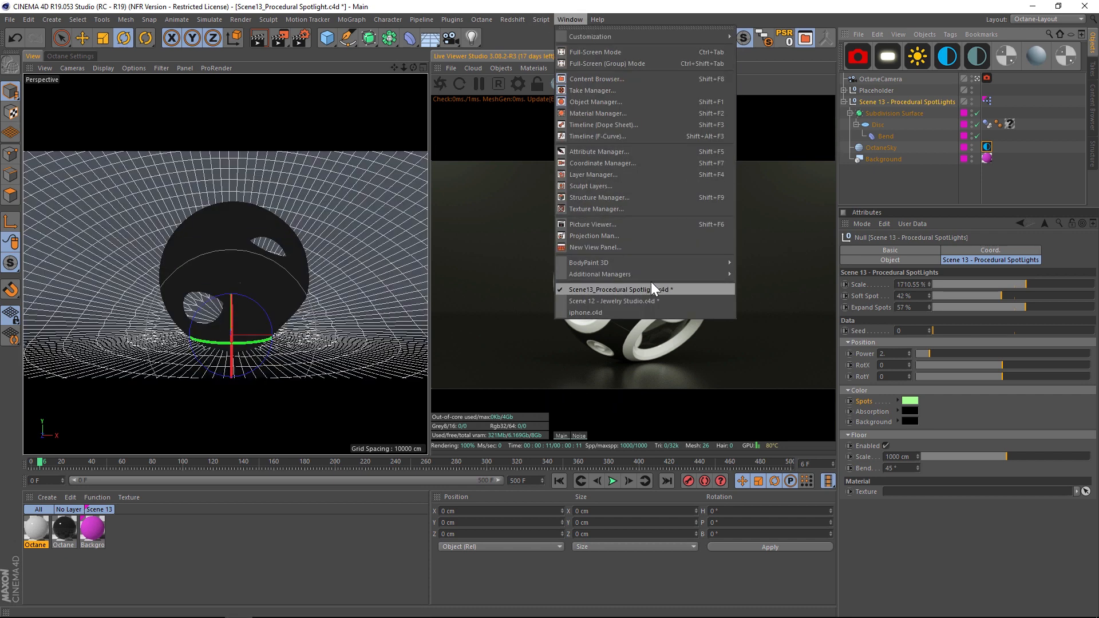
click(589, 312)
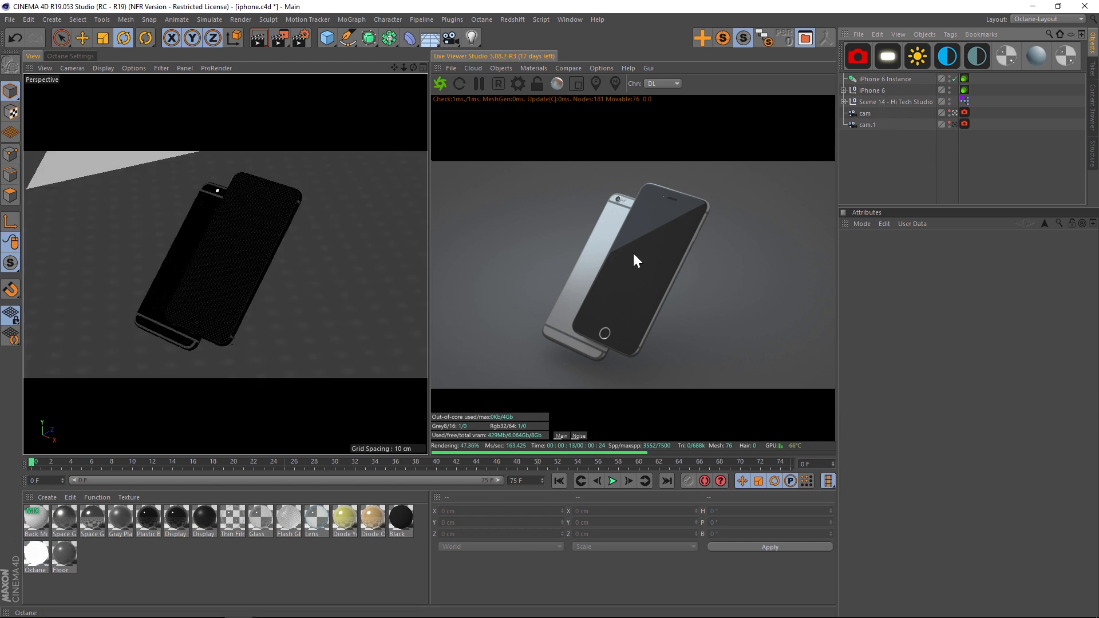
click(881, 102)
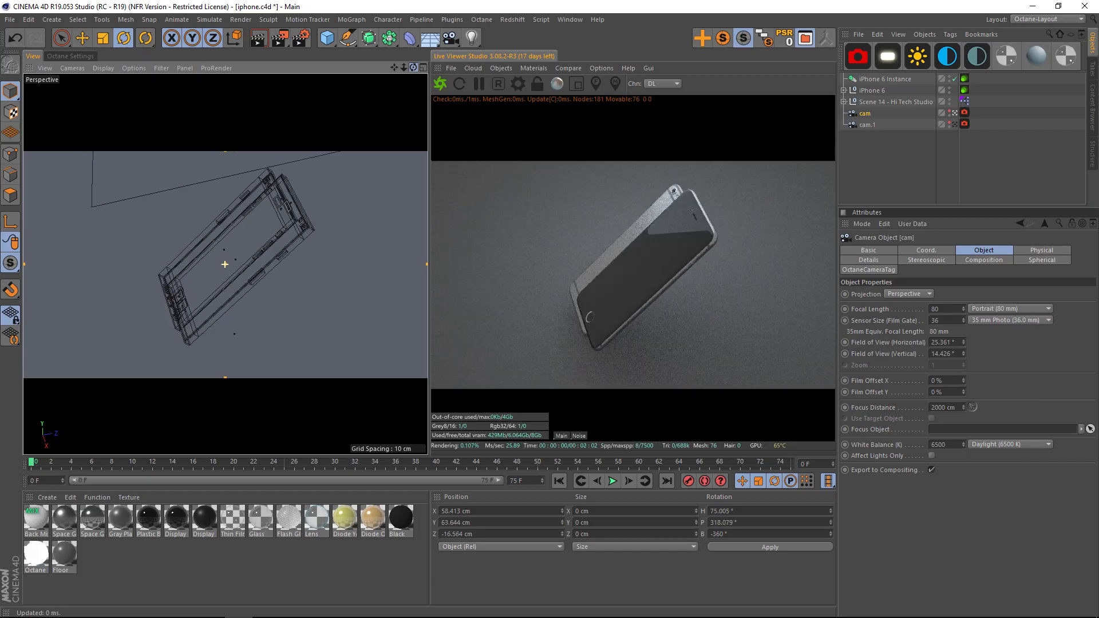
alt+drag(225, 264, 225, 263)
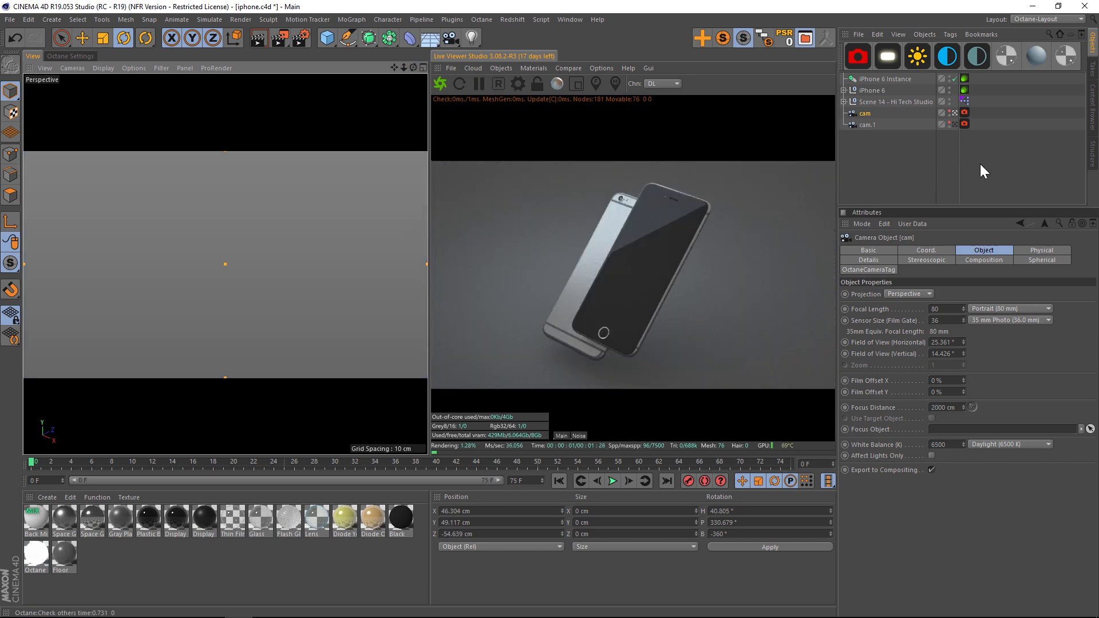
click(881, 102)
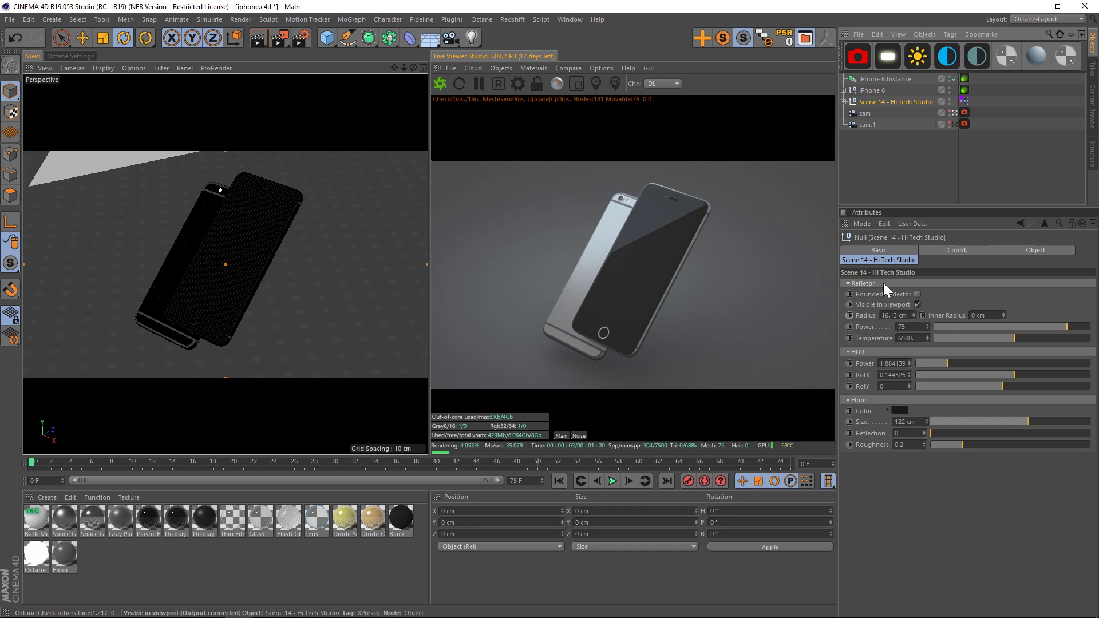
Enable the Rounded Reflector, try an inner radius of 14 cm, and undo the radius change
click(917, 294)
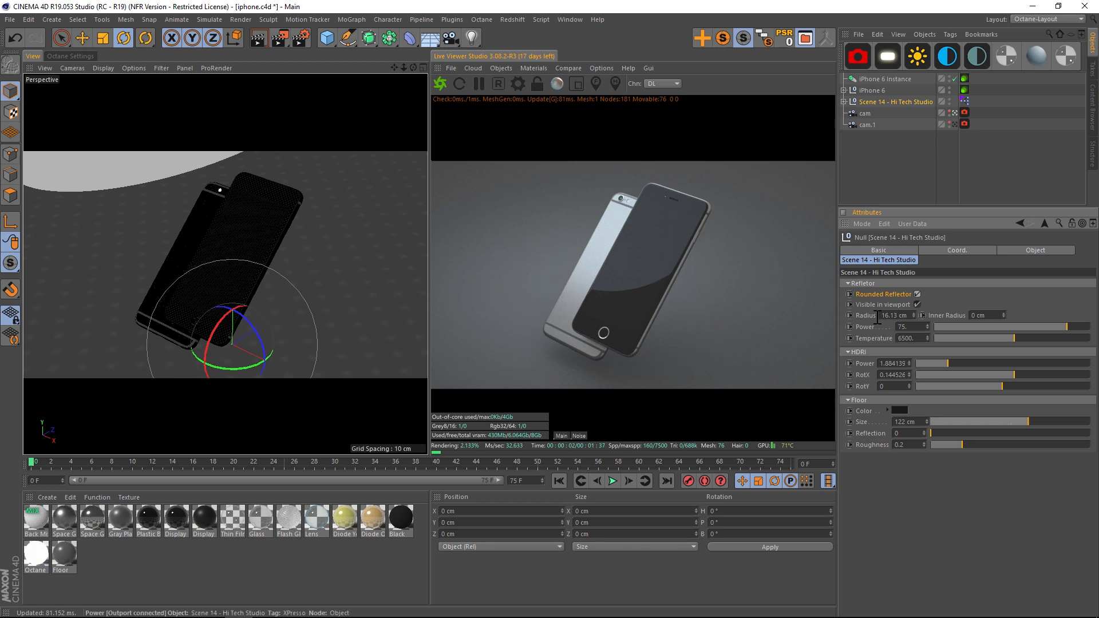
click(981, 315)
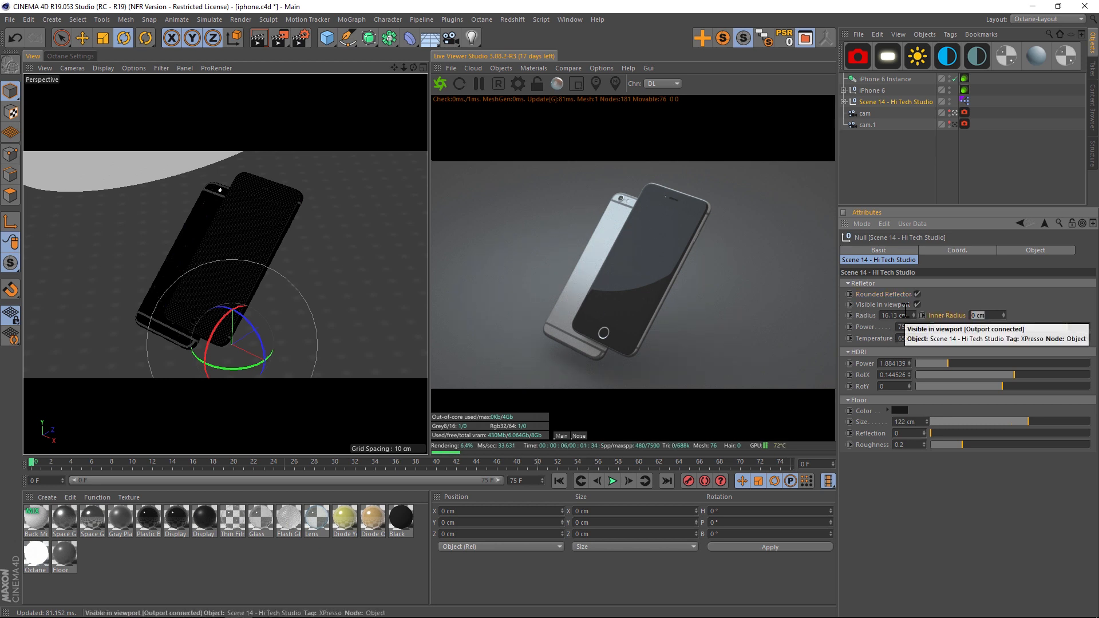
text(14)
key(Return)
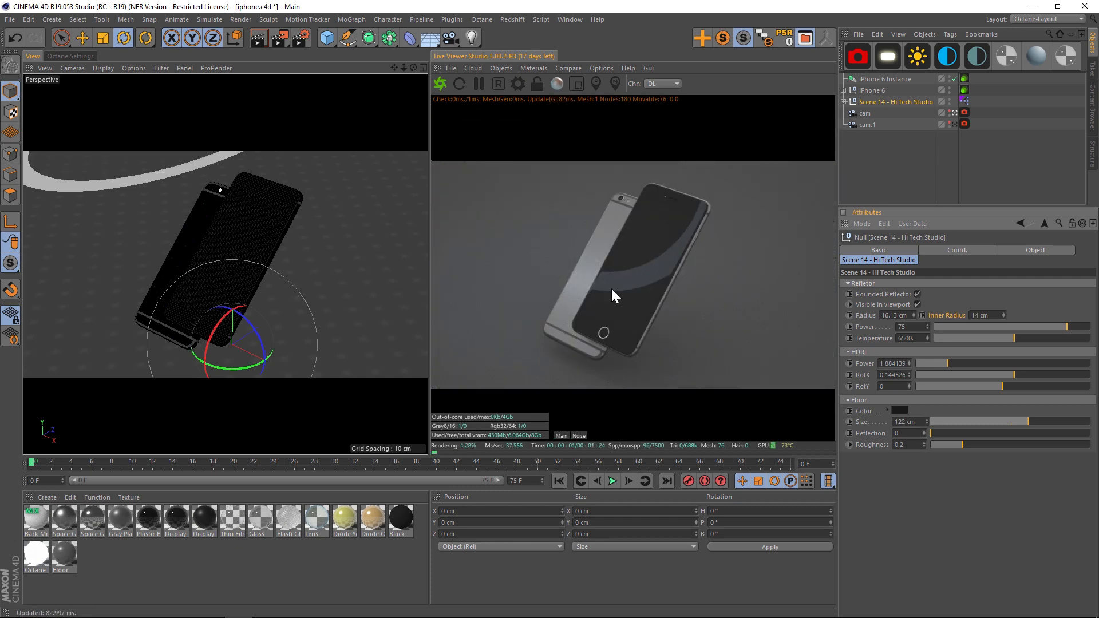
key(ctrl+z)
Set the reflector power to 100 and lower the HDRI power to about 0.36
drag(912, 328, 853, 317)
text(100)
key(Return)
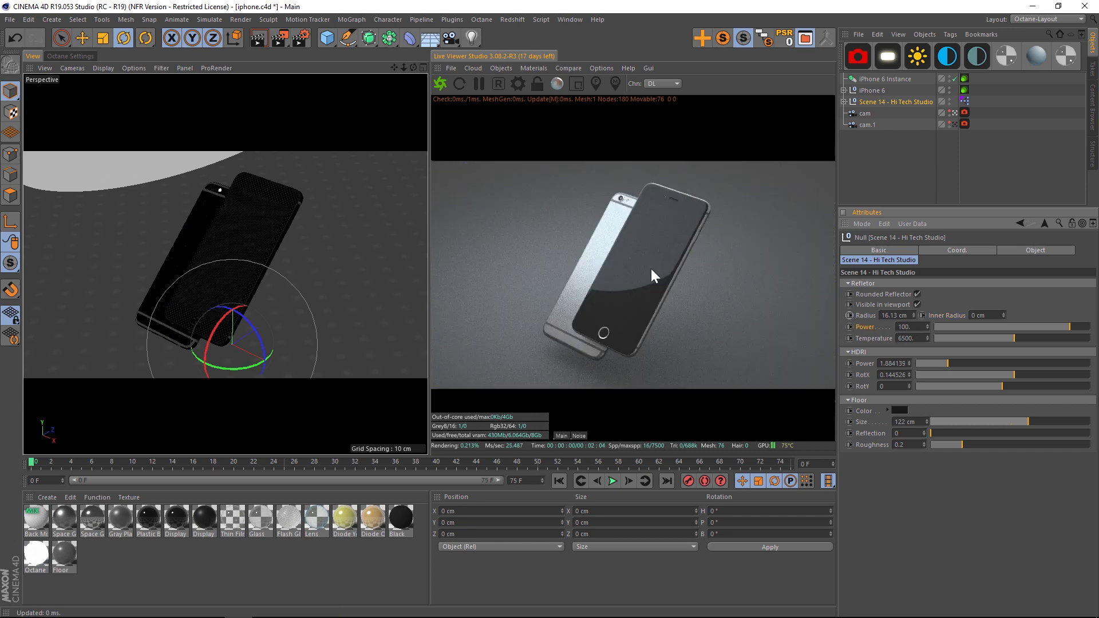
click(865, 362)
click(929, 366)
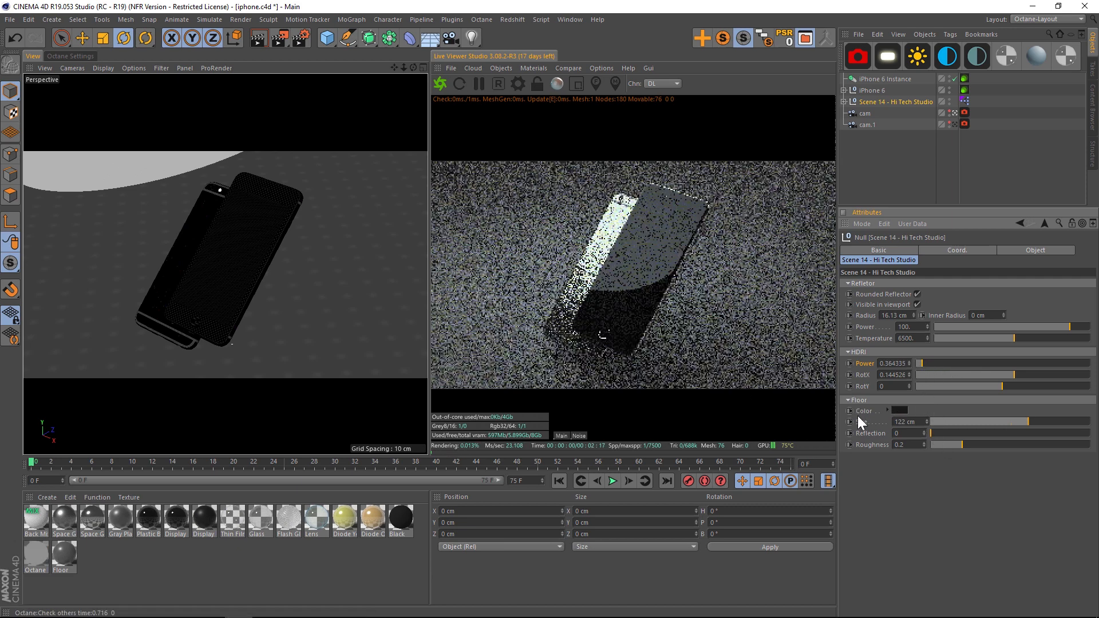
Darken the floor colour to near black and reduce the floor roughness to about 0.116
click(900, 411)
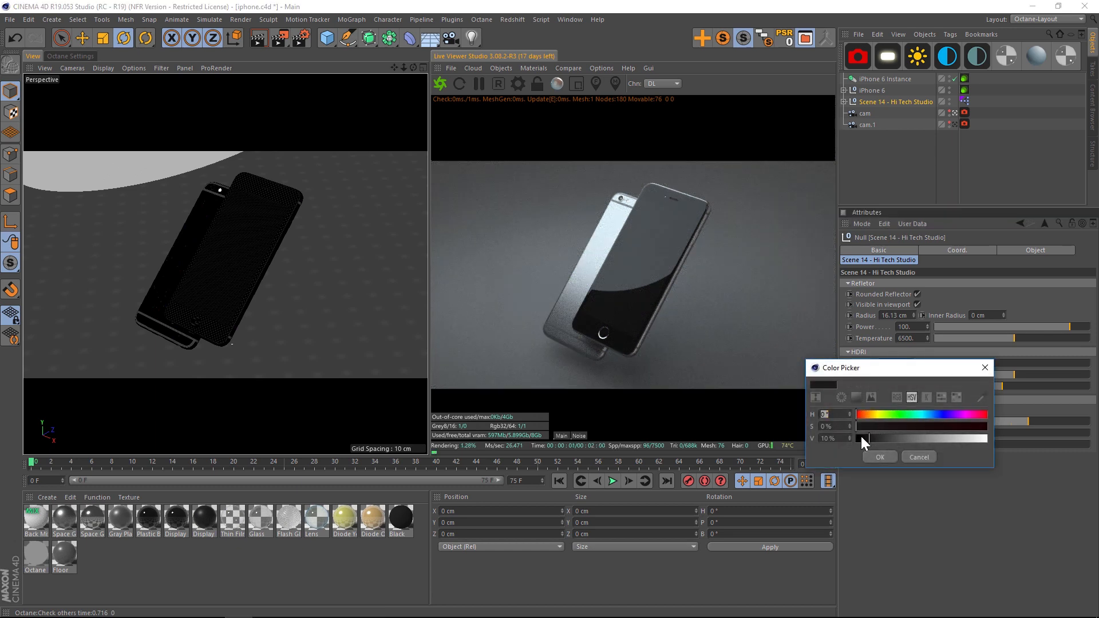
click(876, 456)
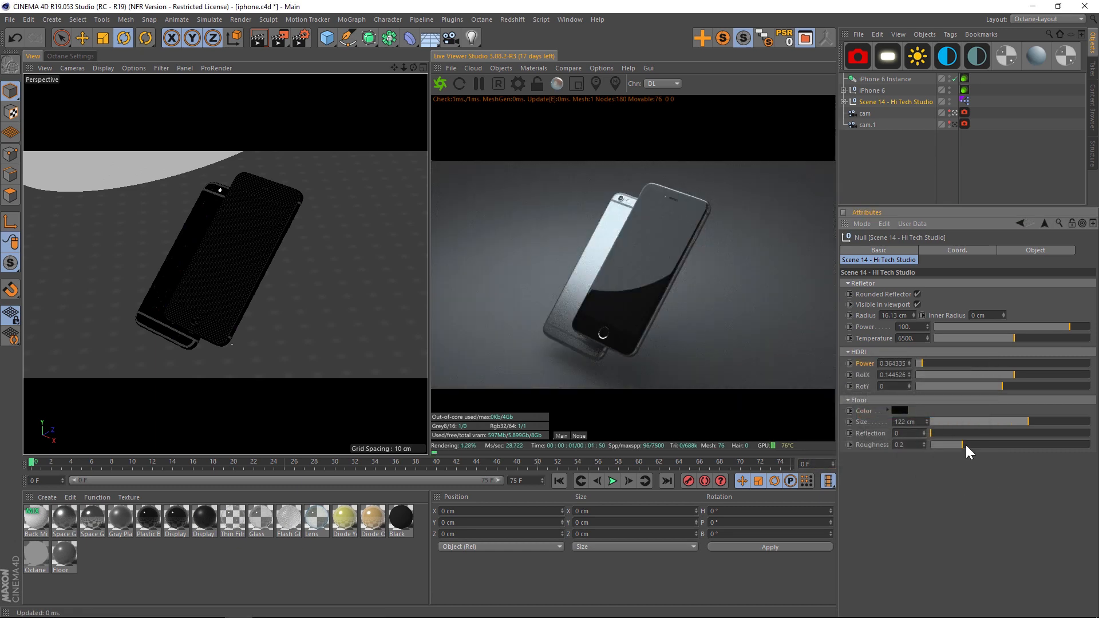
click(867, 446)
drag(931, 446, 949, 444)
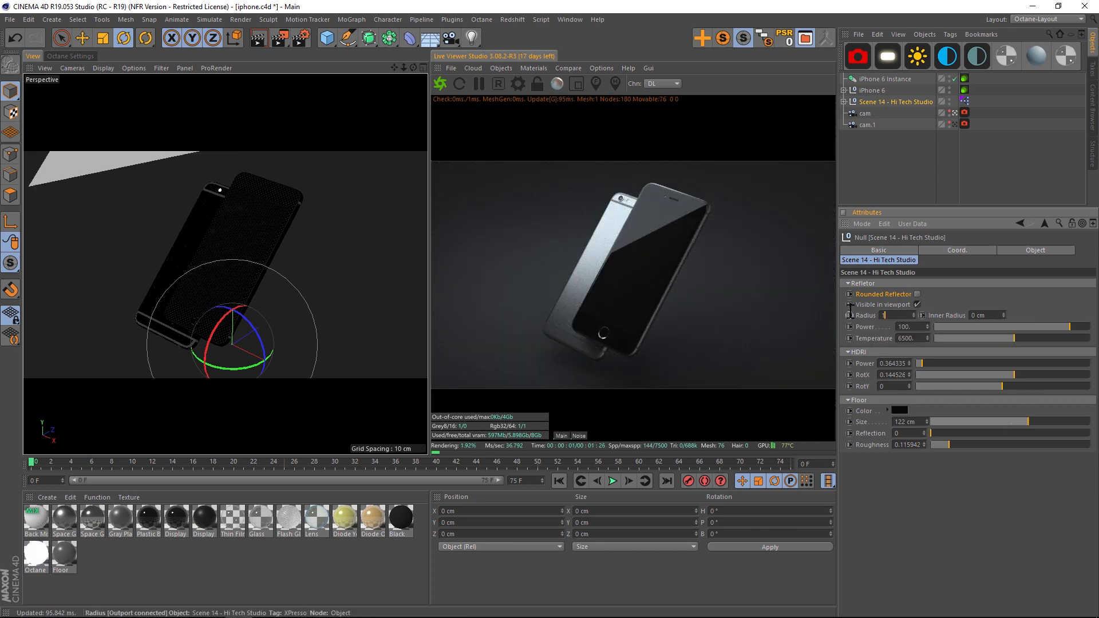
Turn off the Rounded Reflector and set the reflector radius to 18 cm
key(Return)
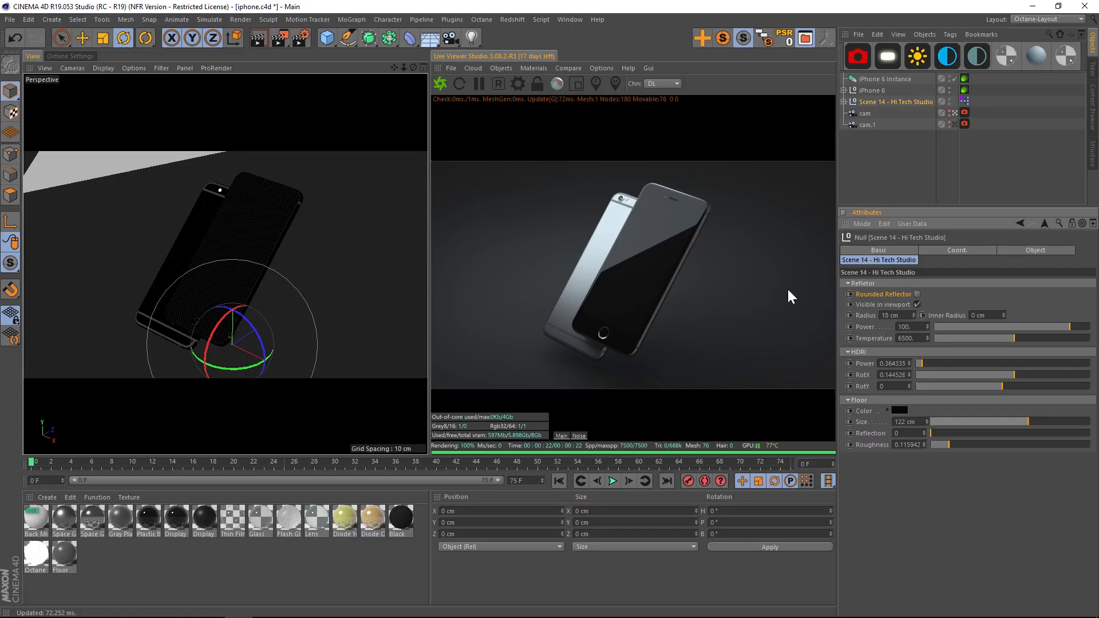
Browse the Octane Lighting Essentials scenes in the content library and select Scene 12 - Jewelry Studio
click(806, 42)
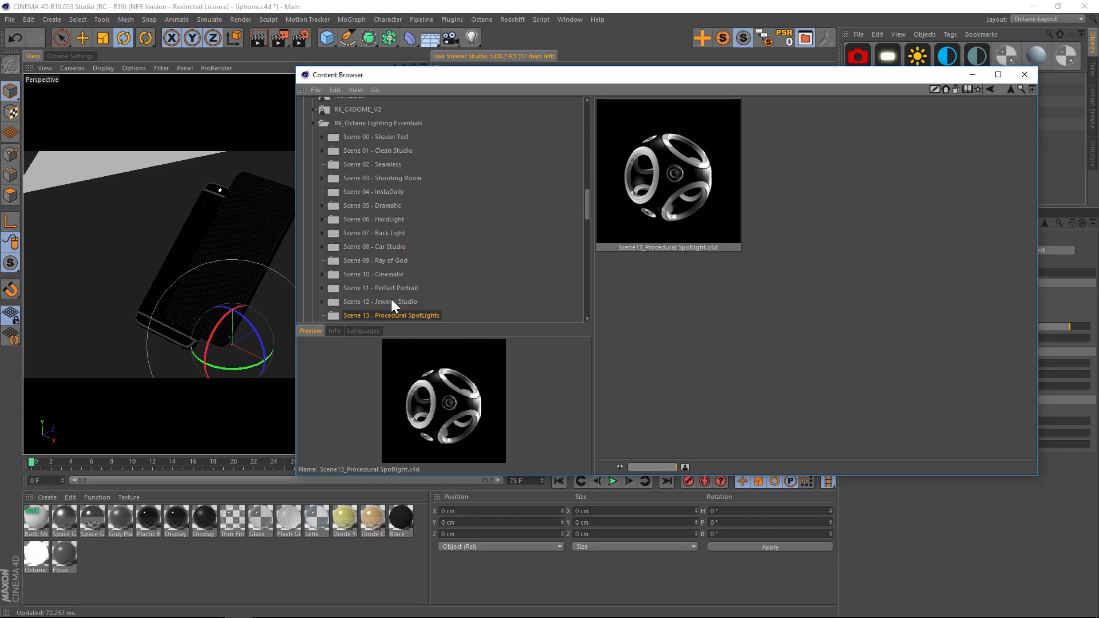
click(391, 300)
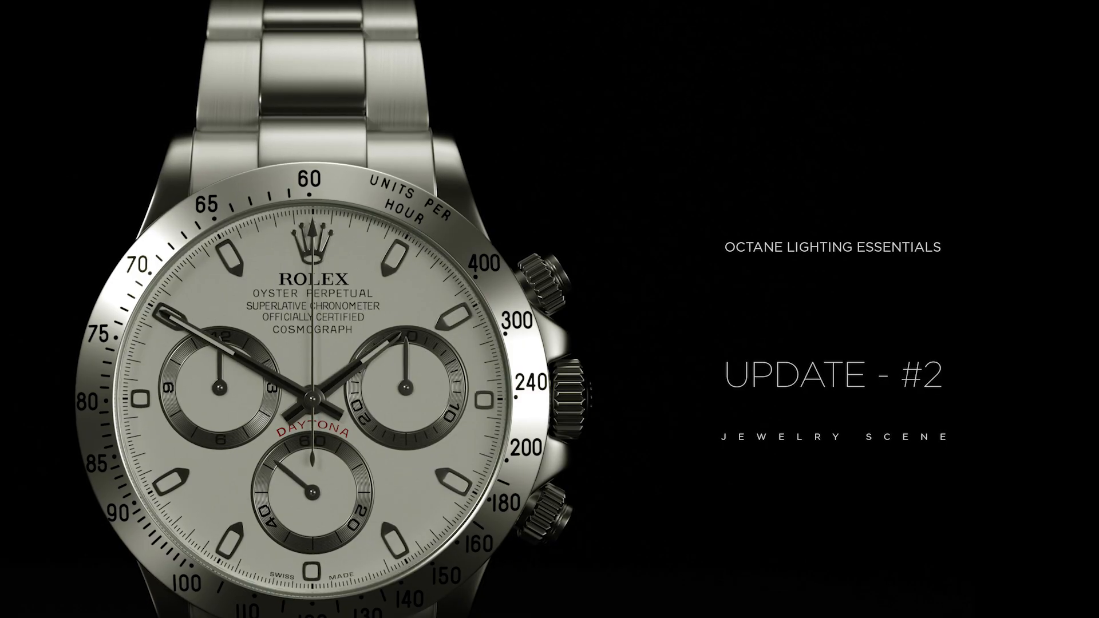